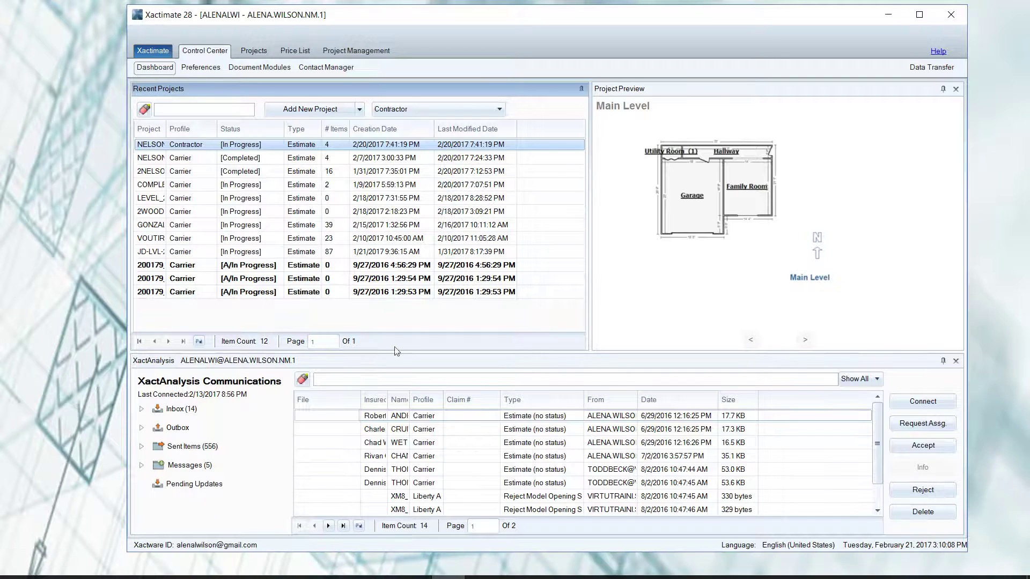
Step: Open the NELSON Carrier estimate and view its Claim Info parameters
{"action": "double_click", "coordinate": [195, 160]}
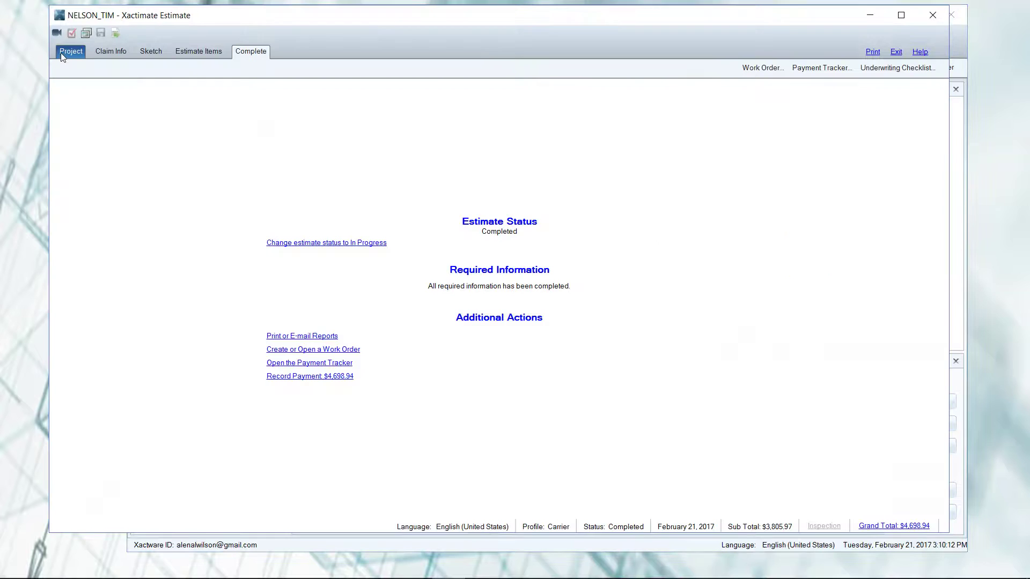
{"action": "left_click", "coordinate": [68, 54]}
{"action": "left_click", "coordinate": [105, 52]}
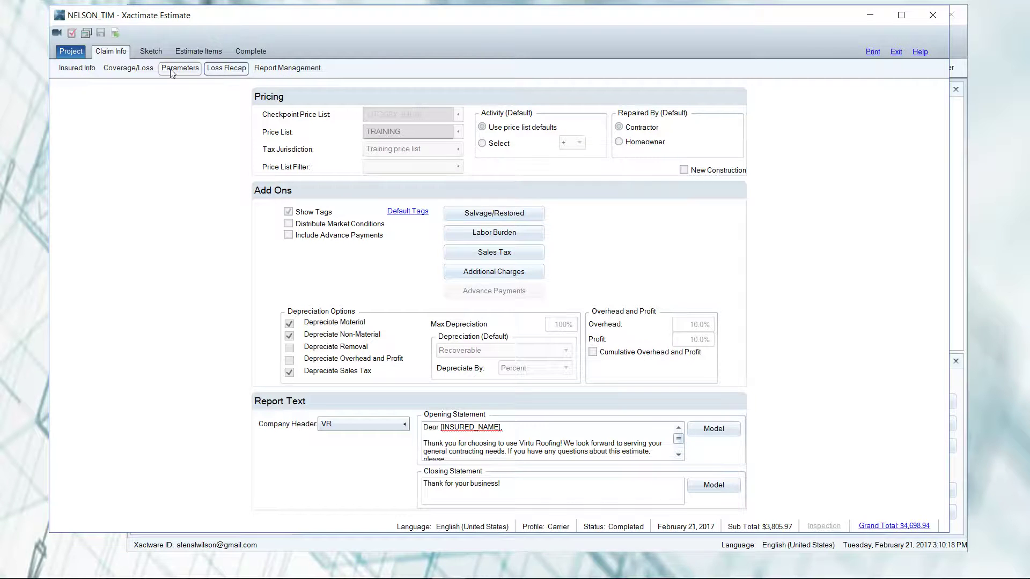
{"action": "left_click", "coordinate": [867, 18]}
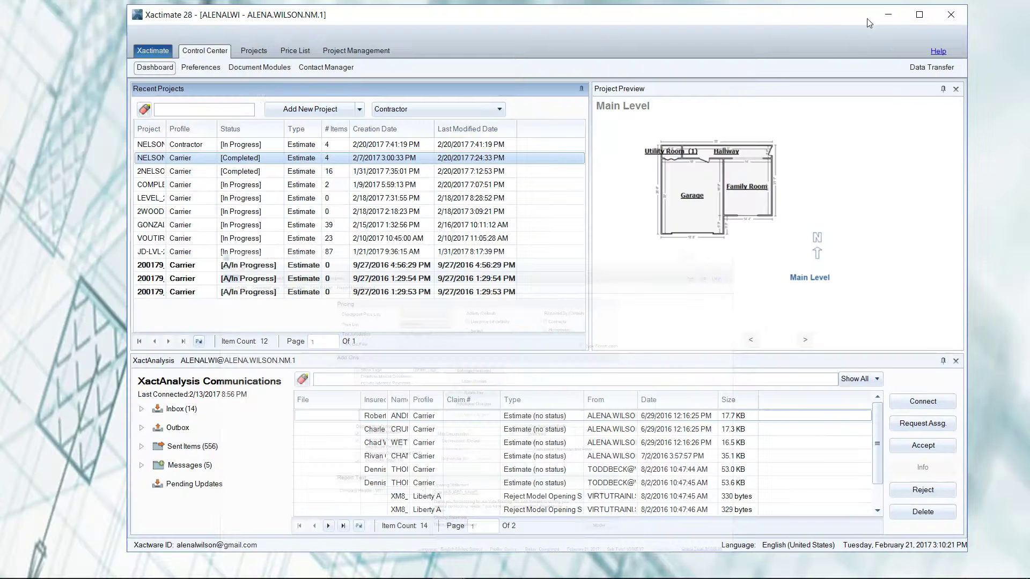
{"action": "double_click", "coordinate": [185, 159]}
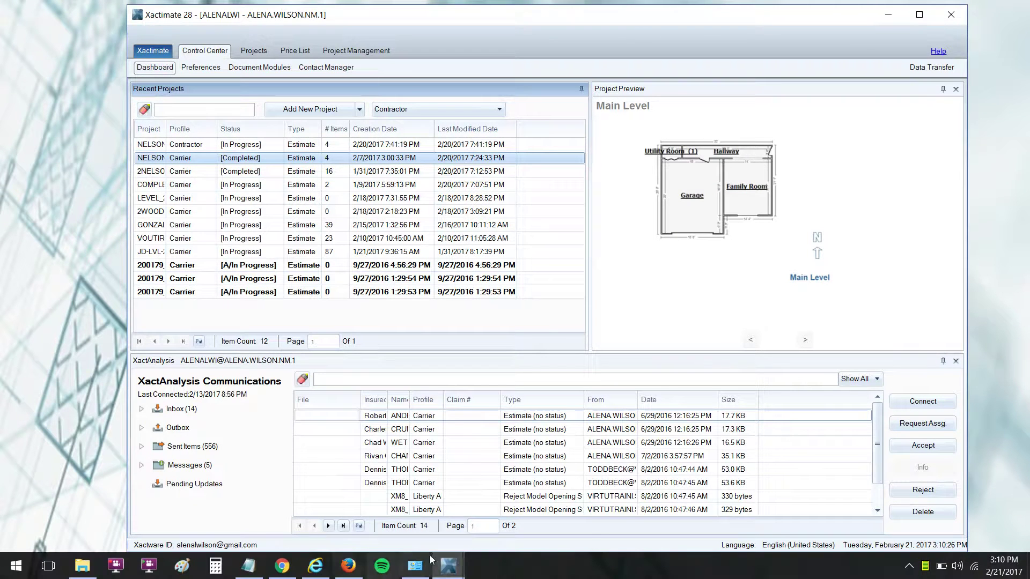
{"action": "mouse_move", "coordinate": [449, 566]}
{"action": "left_click", "coordinate": [488, 529]}
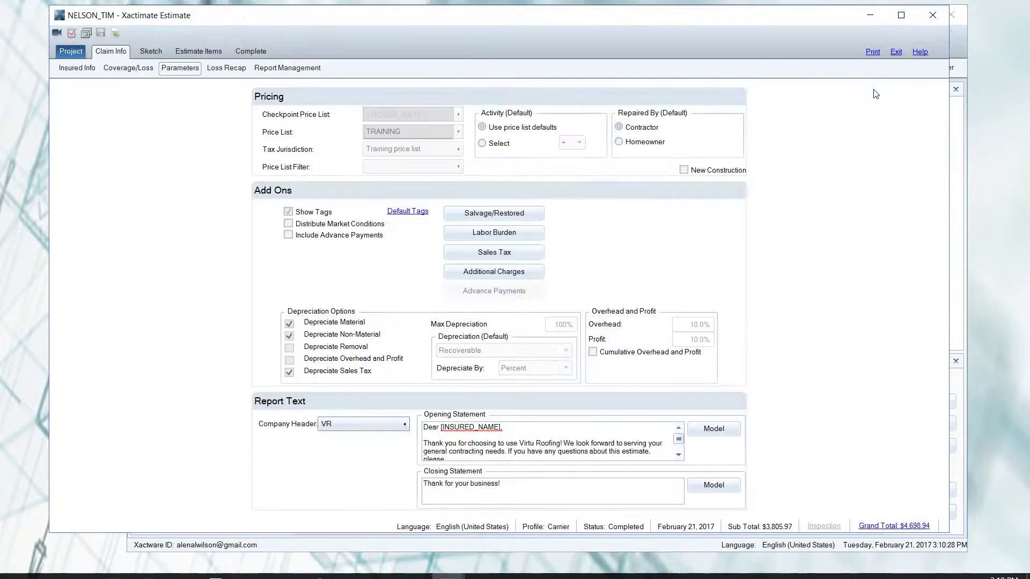
{"action": "left_click", "coordinate": [872, 52]}
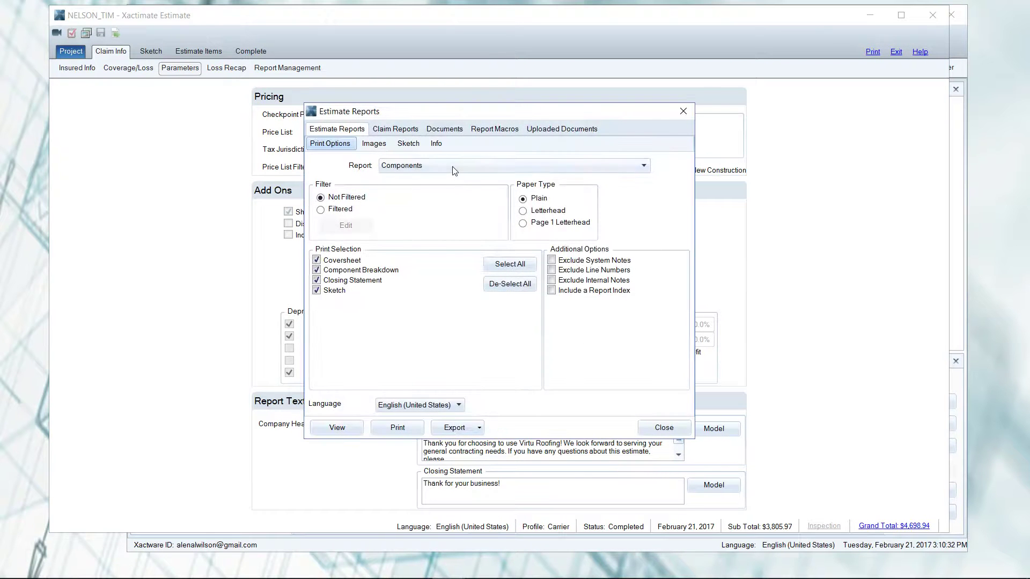
Step: Pick Components from the Report list and generate its 7-page preview
{"action": "left_click", "coordinate": [453, 166]}
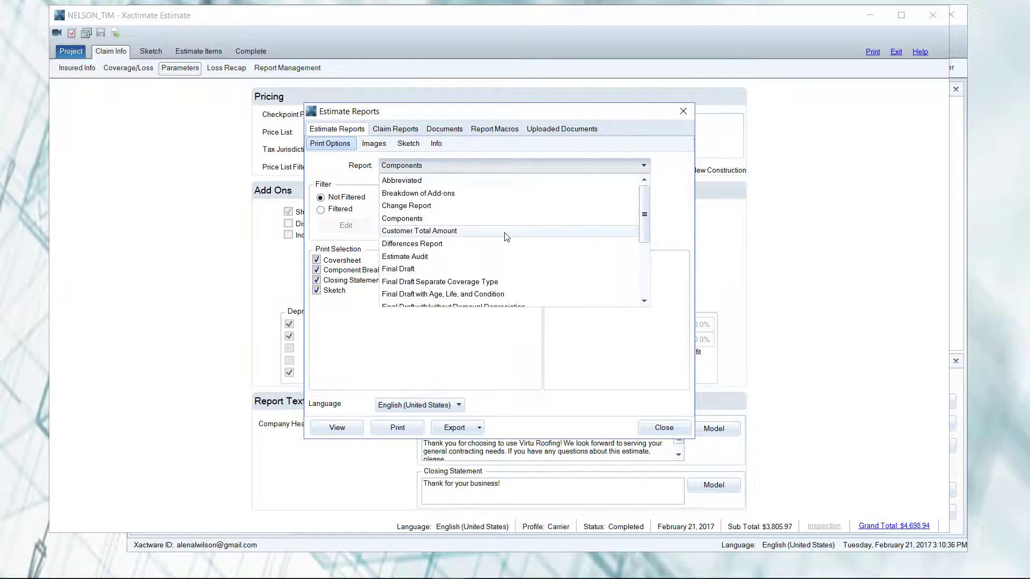
{"action": "scroll", "coordinate": [507, 237], "scroll_direction": "down", "scroll_amount": 2}
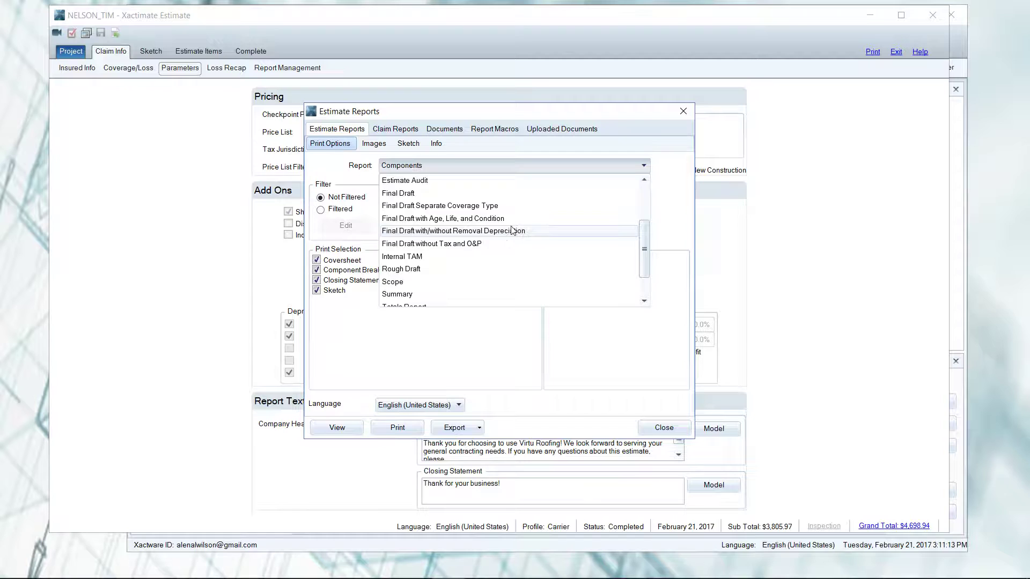
{"action": "scroll", "coordinate": [507, 235], "scroll_direction": "up", "scroll_amount": 2}
{"action": "left_click", "coordinate": [472, 220]}
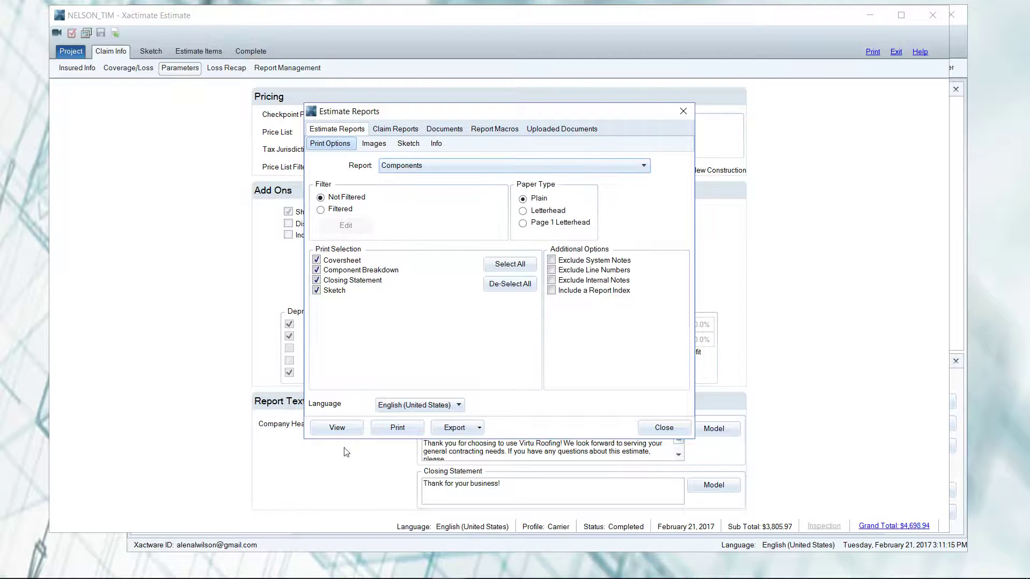
{"action": "left_click", "coordinate": [338, 430]}
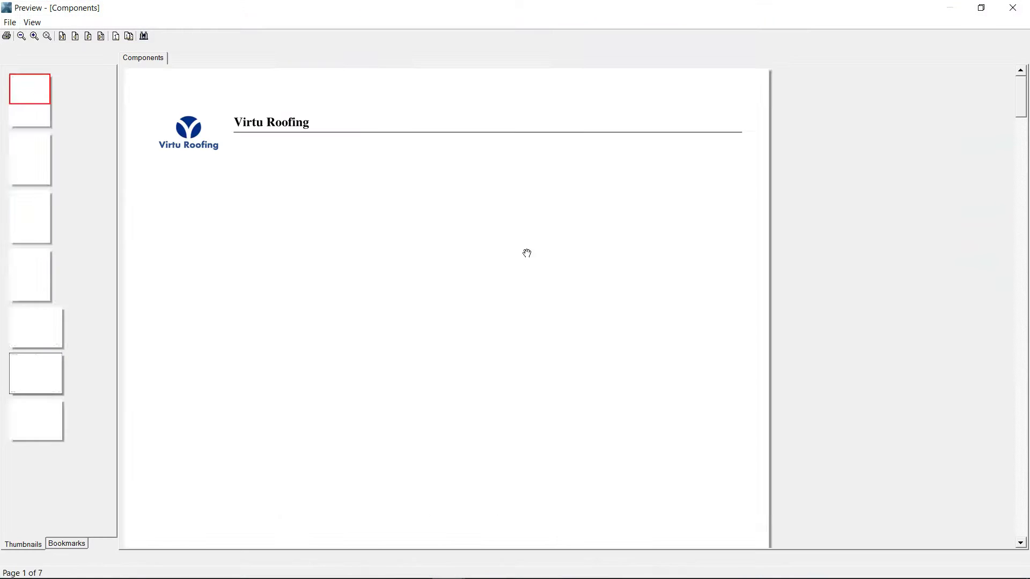
Step: Browse the preview to page 4's Roofer and Demolition Laborer hours, then close it
{"action": "scroll", "coordinate": [461, 349], "scroll_direction": "down", "scroll_amount": 10}
{"action": "scroll", "coordinate": [465, 354], "scroll_direction": "down", "scroll_amount": 5}
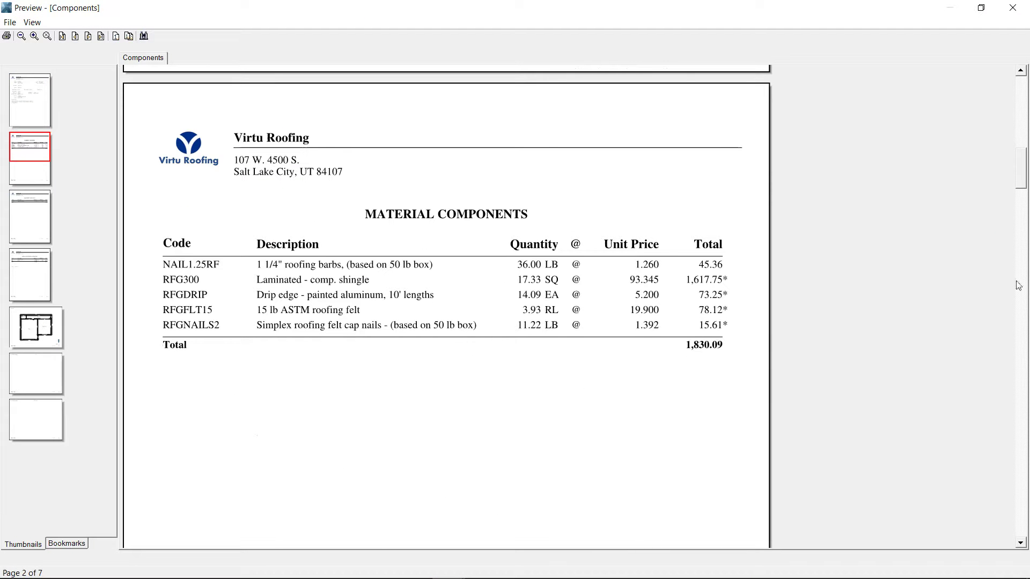
{"action": "left_click_drag", "start_coordinate": [1022, 169], "coordinate": [1027, 317]}
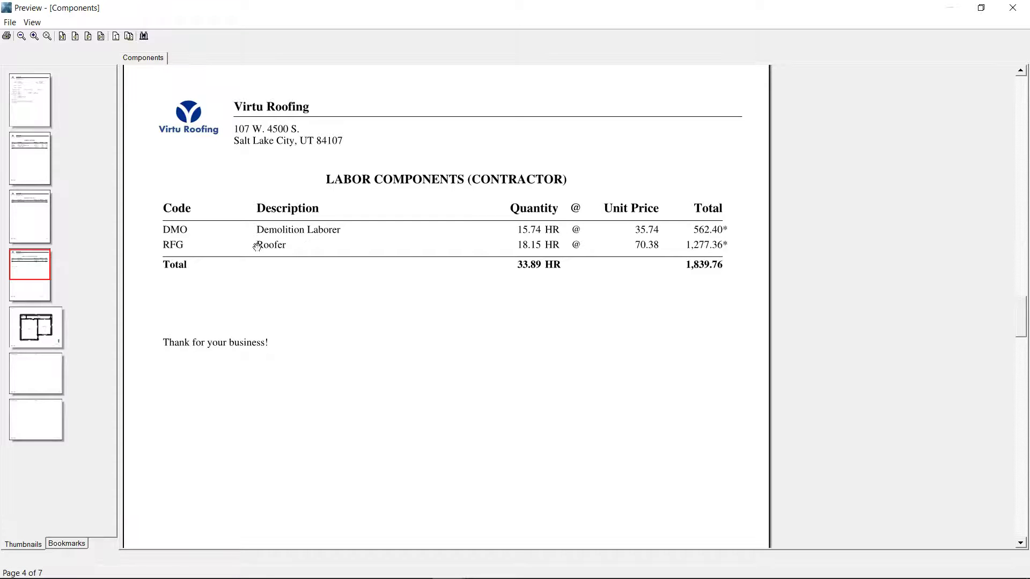
{"action": "left_click_drag", "start_coordinate": [272, 269], "coordinate": [275, 257]}
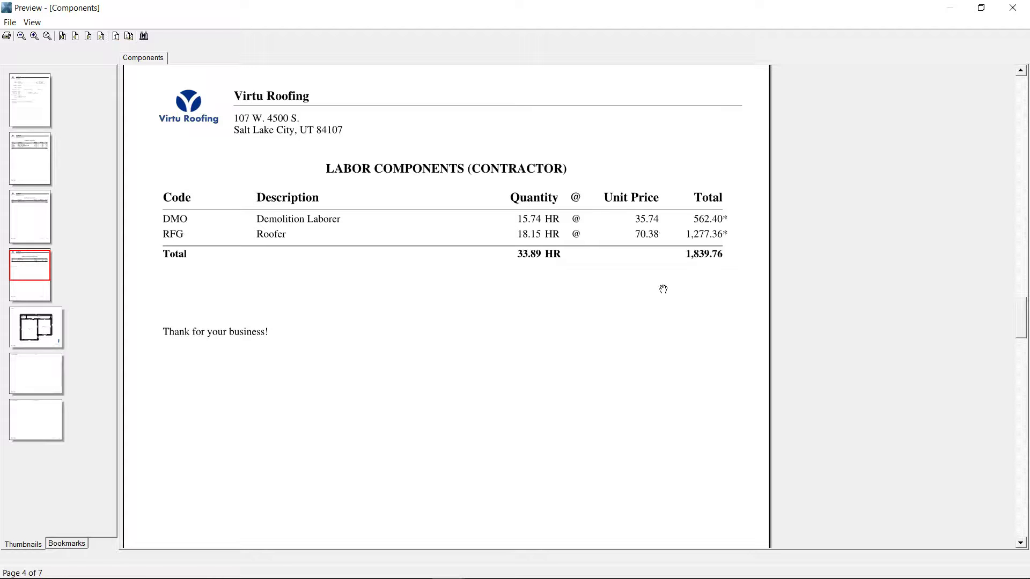
{"action": "scroll", "coordinate": [647, 344], "scroll_direction": "up", "scroll_amount": 6}
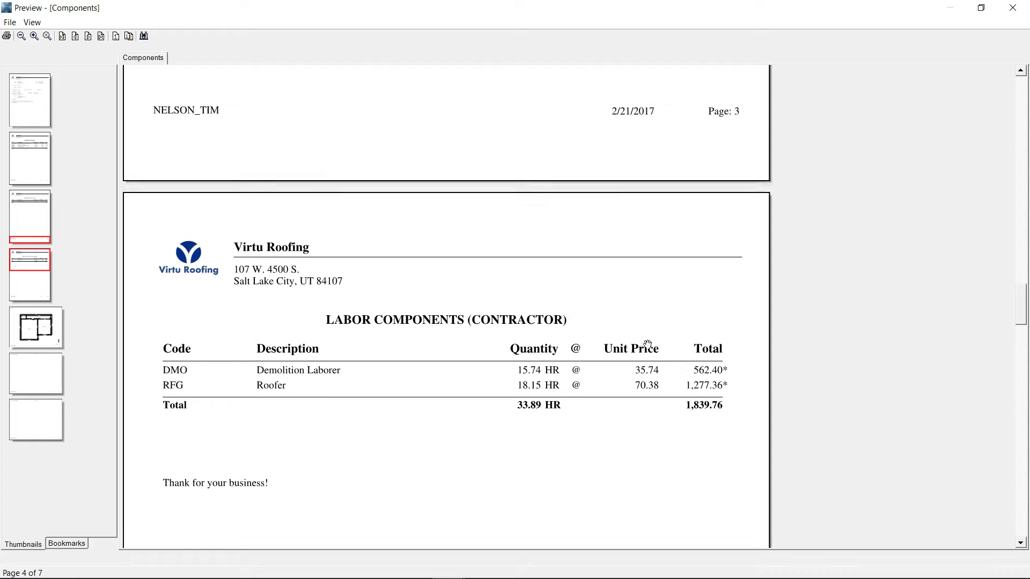
{"action": "scroll", "coordinate": [650, 344], "scroll_direction": "down", "scroll_amount": 3}
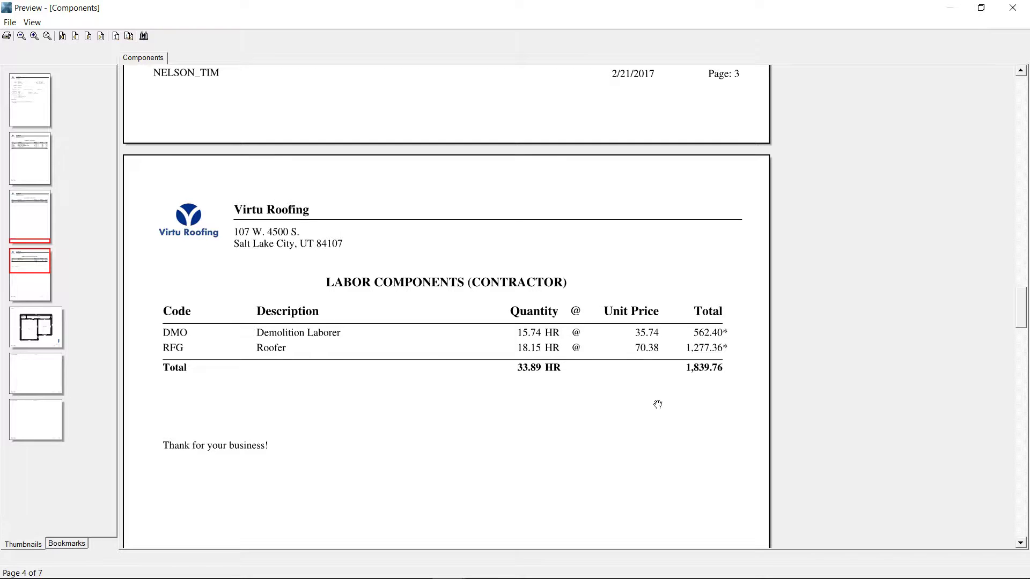
{"action": "scroll", "coordinate": [543, 322], "scroll_direction": "up", "scroll_amount": 10}
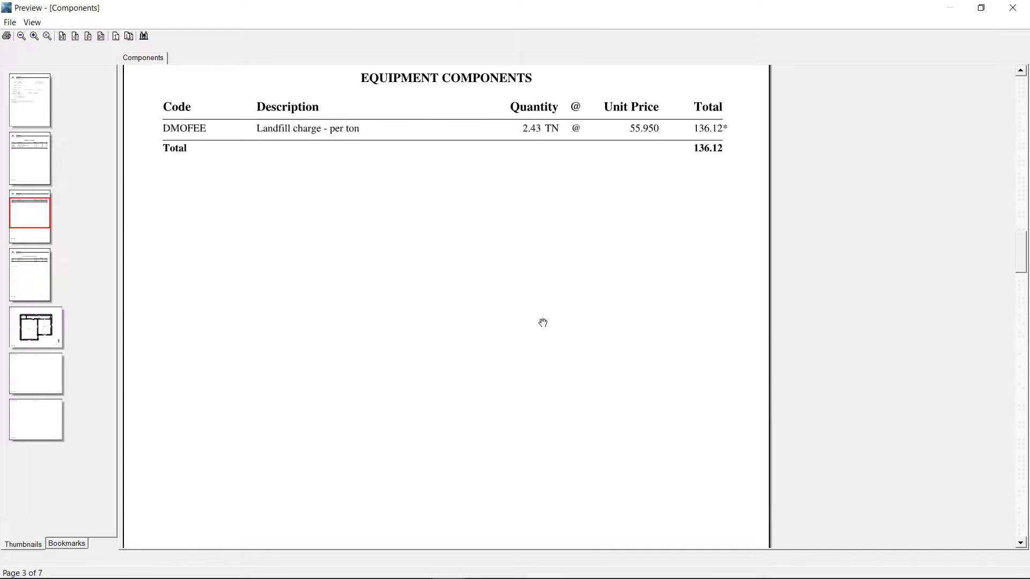
{"action": "left_click", "coordinate": [1012, 12]}
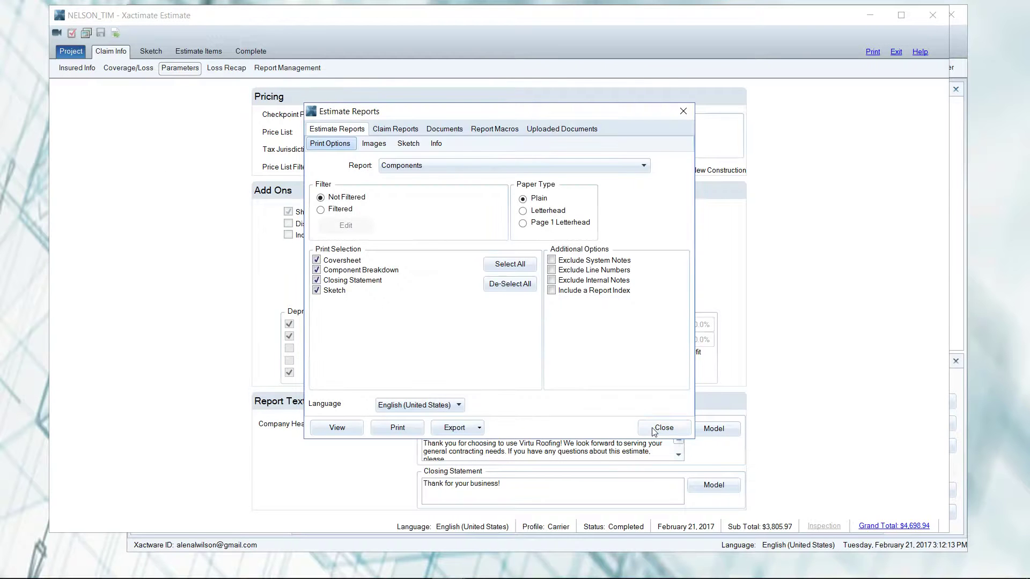
{"action": "left_click", "coordinate": [657, 427]}
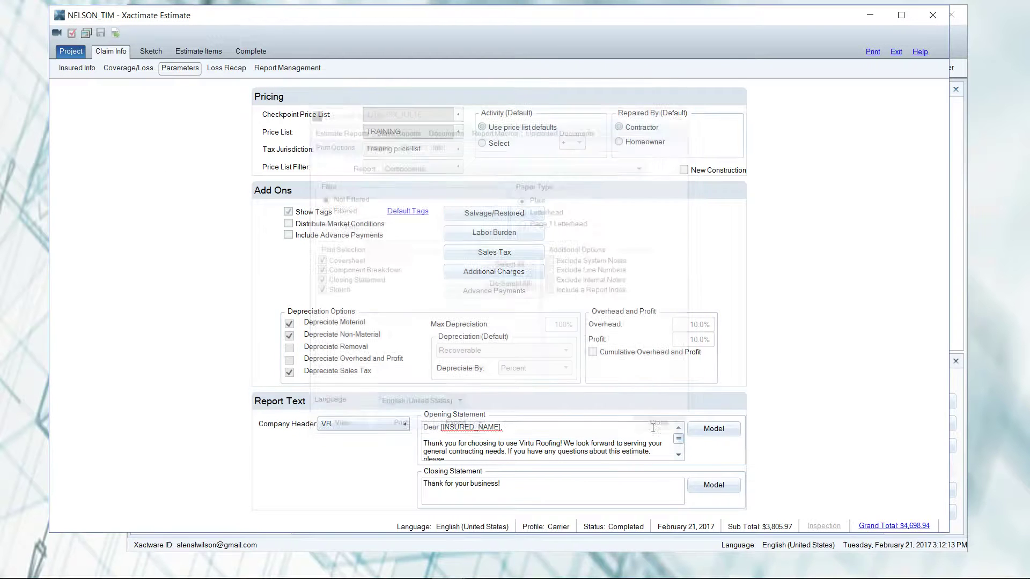
{"action": "left_click", "coordinate": [897, 53]}
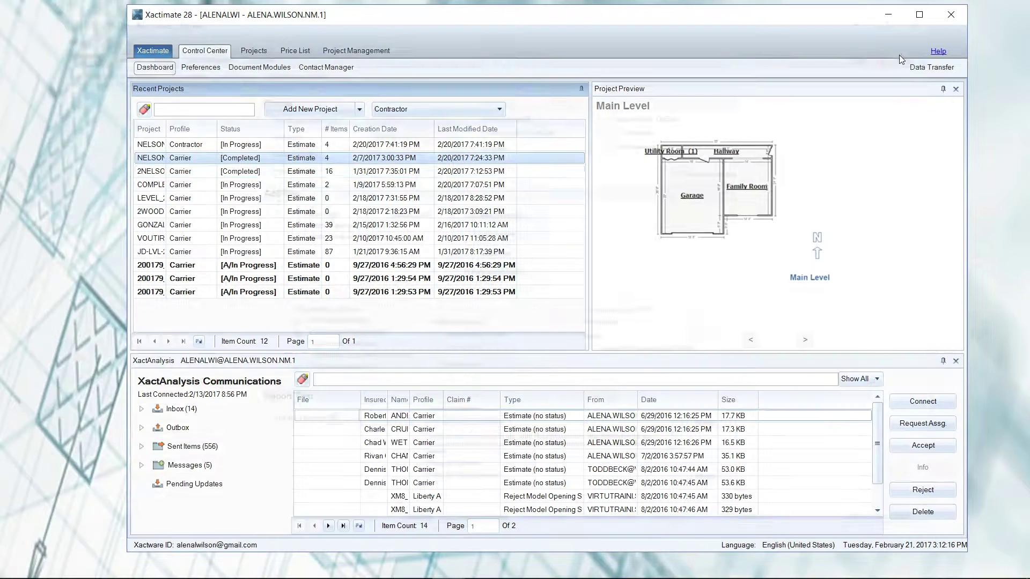
{"action": "right_click", "coordinate": [187, 162]}
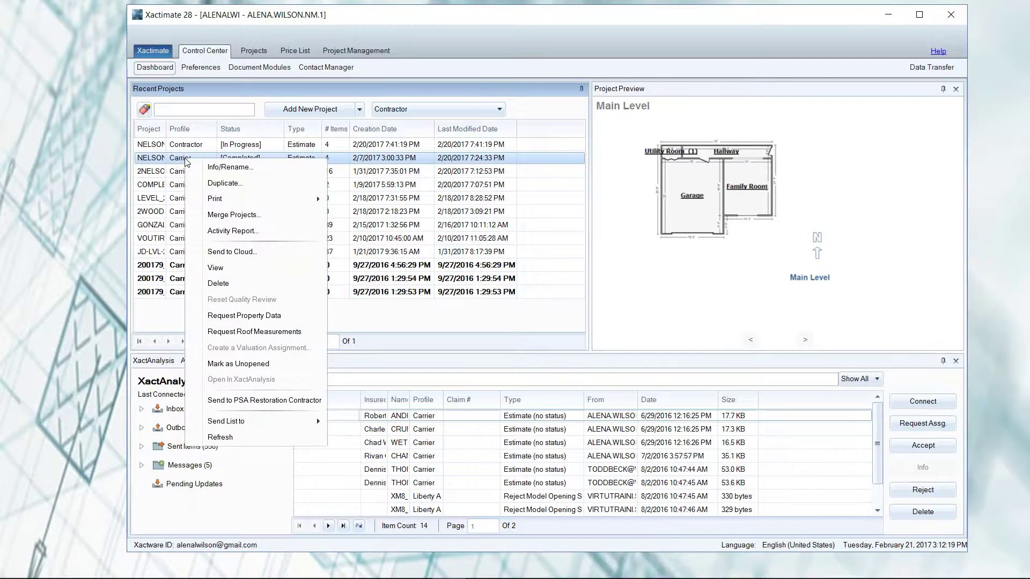
{"action": "left_click", "coordinate": [212, 186]}
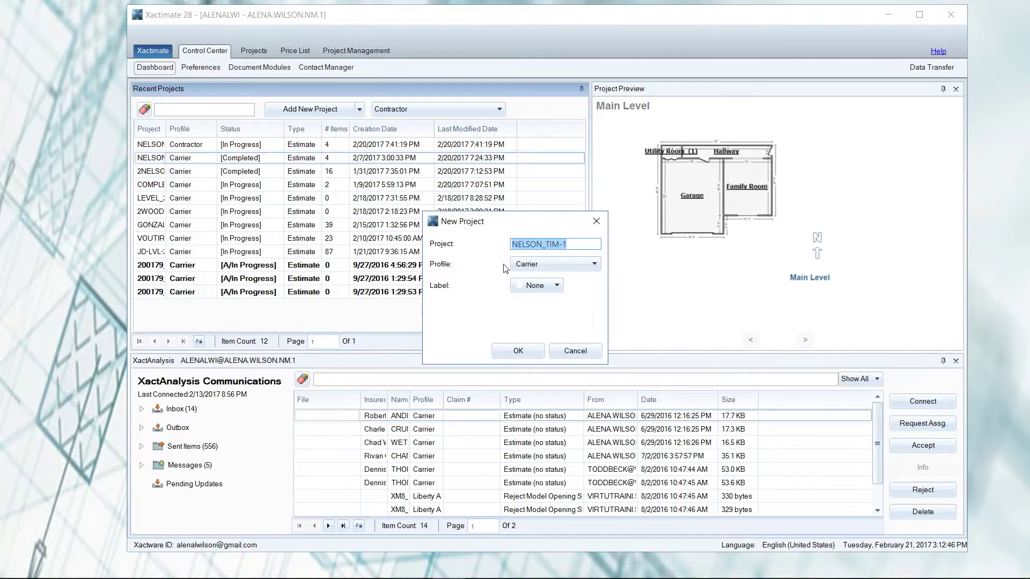
{"action": "left_click", "coordinate": [545, 266]}
{"action": "left_click", "coordinate": [554, 299]}
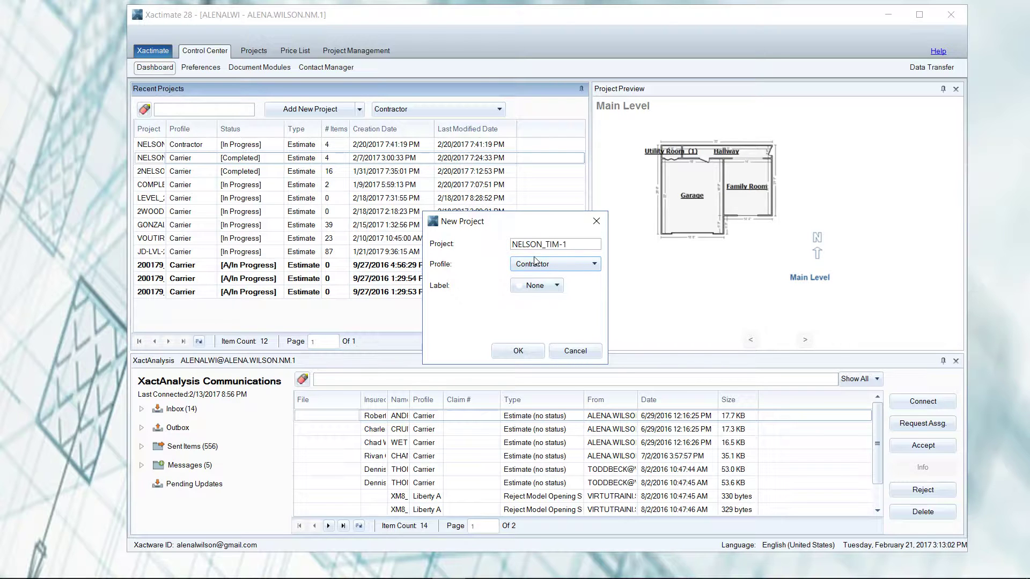
{"action": "left_click", "coordinate": [516, 351]}
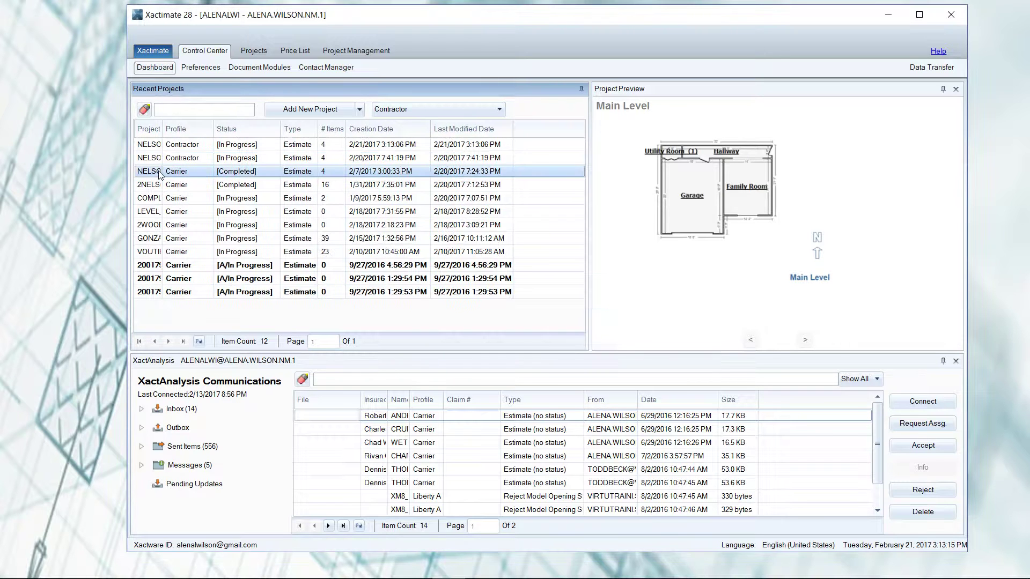
{"action": "left_click", "coordinate": [187, 159]}
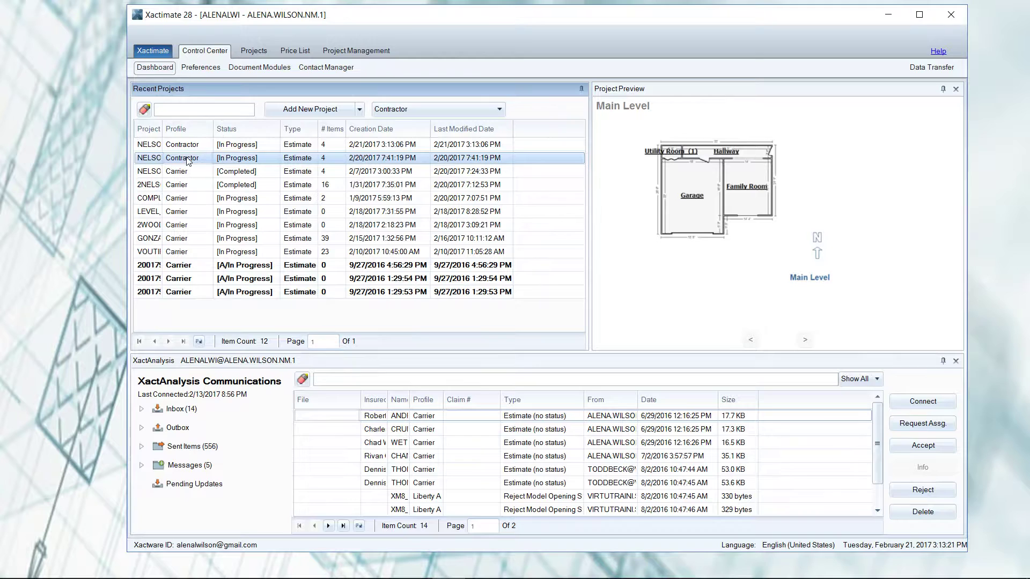
{"action": "double_click", "coordinate": [187, 159]}
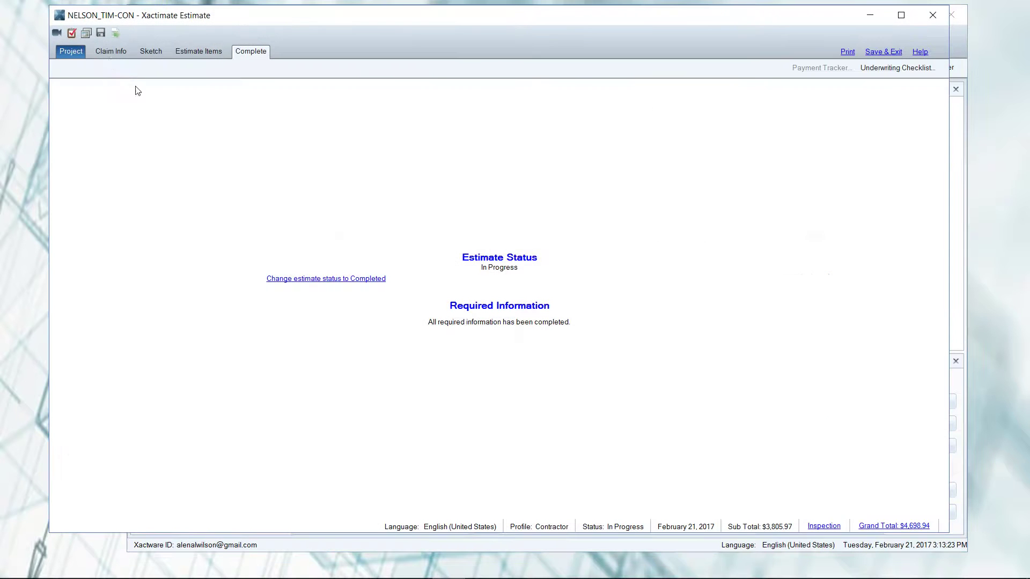
{"action": "left_click", "coordinate": [109, 54]}
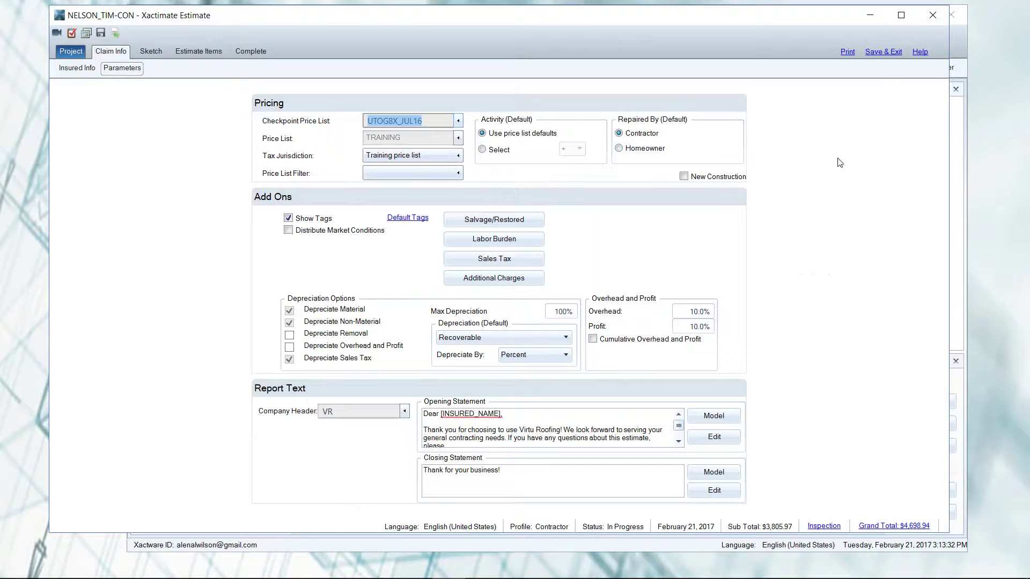
Step: Preview the T&M Labor Report showing Roofer and Demolition Laborer hours totalling $1,839.76
{"action": "left_click", "coordinate": [848, 53]}
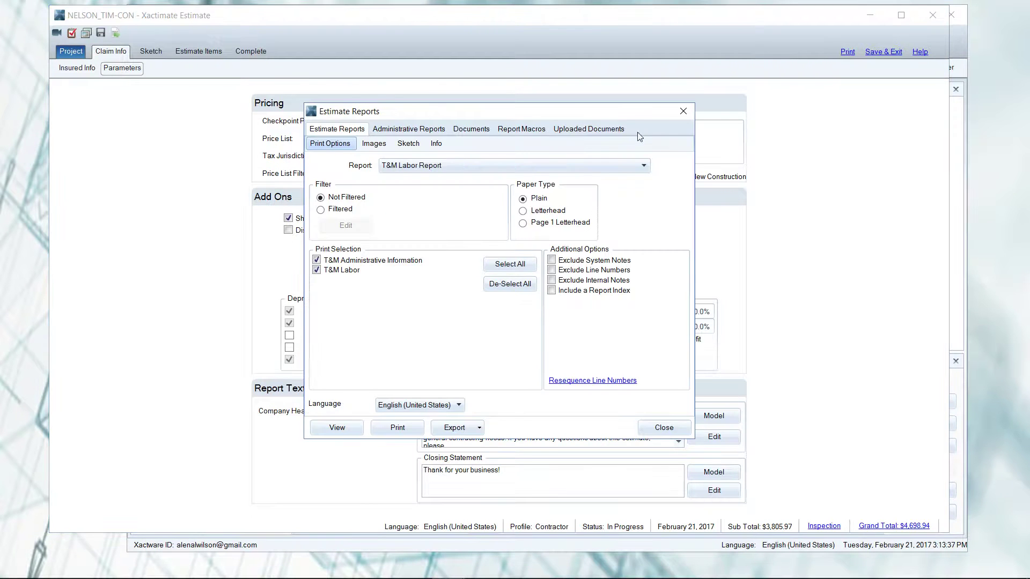
{"action": "left_click", "coordinate": [532, 165]}
{"action": "scroll", "coordinate": [531, 226], "scroll_direction": "up", "scroll_amount": 4}
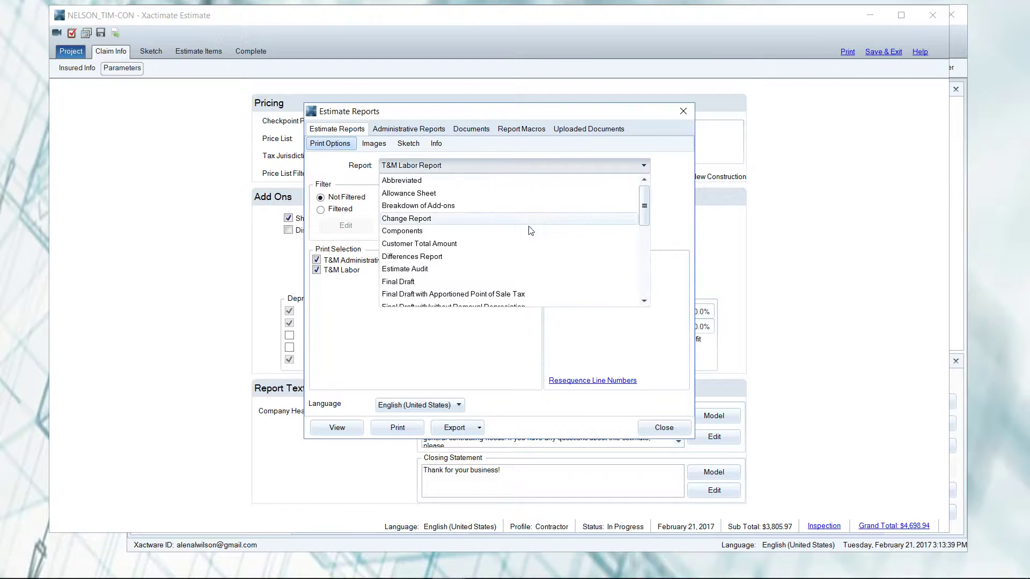
{"action": "scroll", "coordinate": [528, 229], "scroll_direction": "down", "scroll_amount": 2}
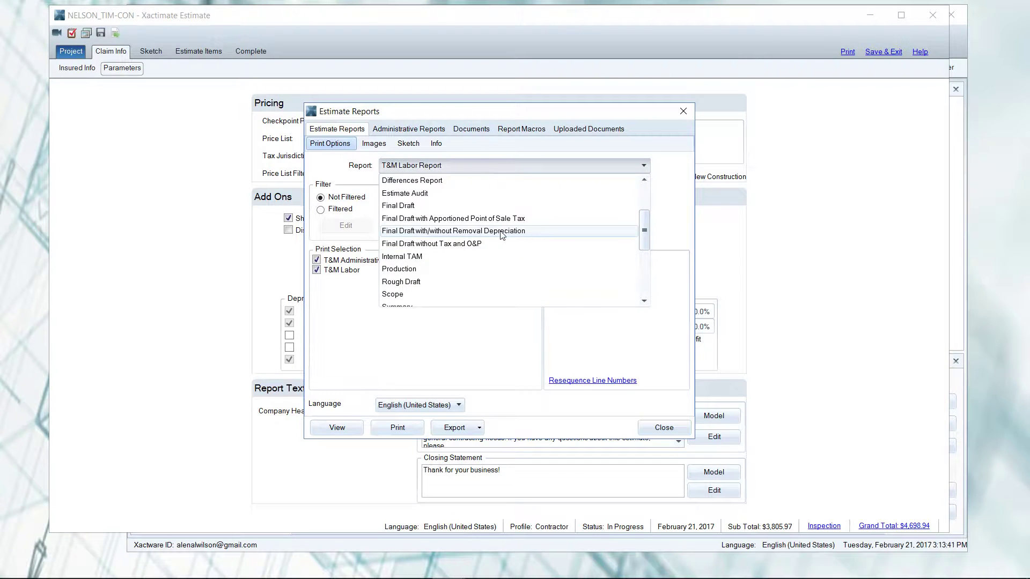
{"action": "scroll", "coordinate": [501, 232], "scroll_direction": "down", "scroll_amount": 3}
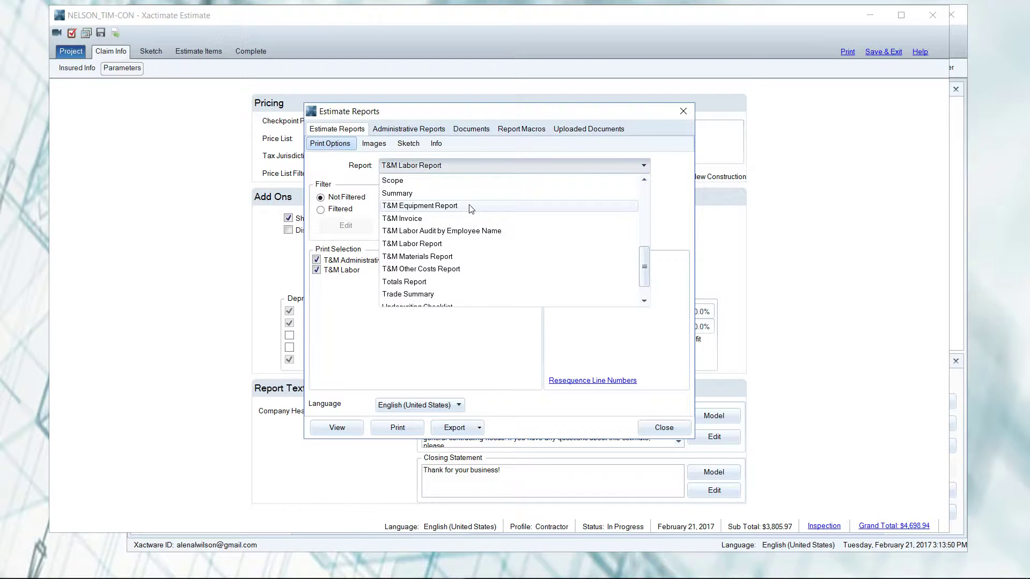
{"action": "left_click", "coordinate": [464, 247]}
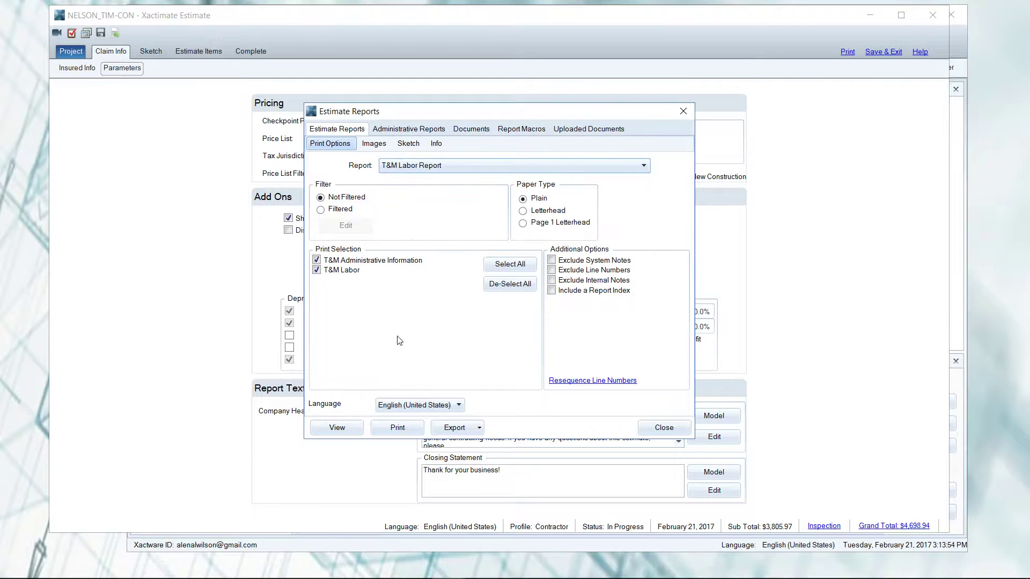
{"action": "left_click", "coordinate": [338, 426]}
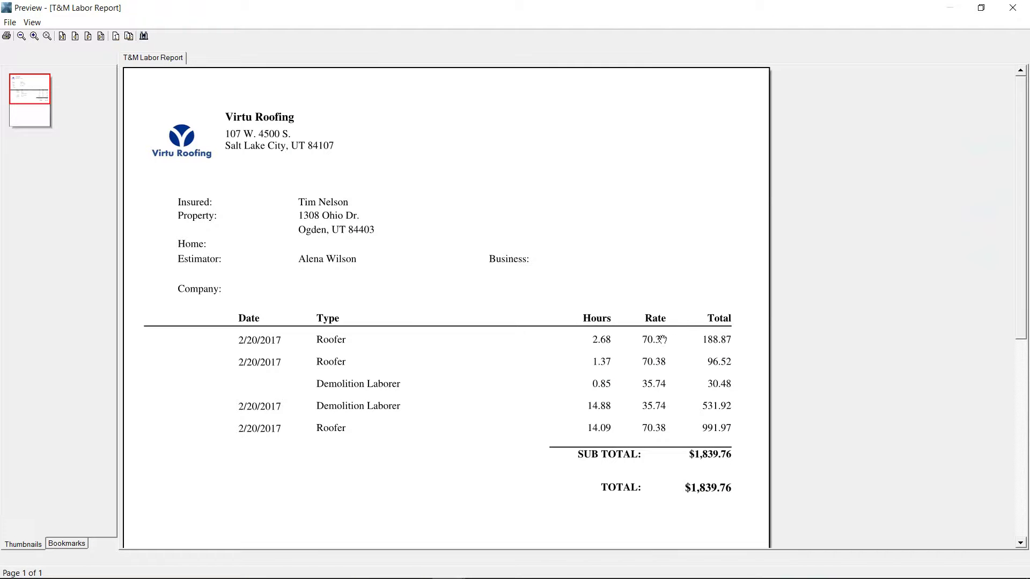
{"action": "scroll", "coordinate": [718, 483], "scroll_direction": "down", "scroll_amount": 3}
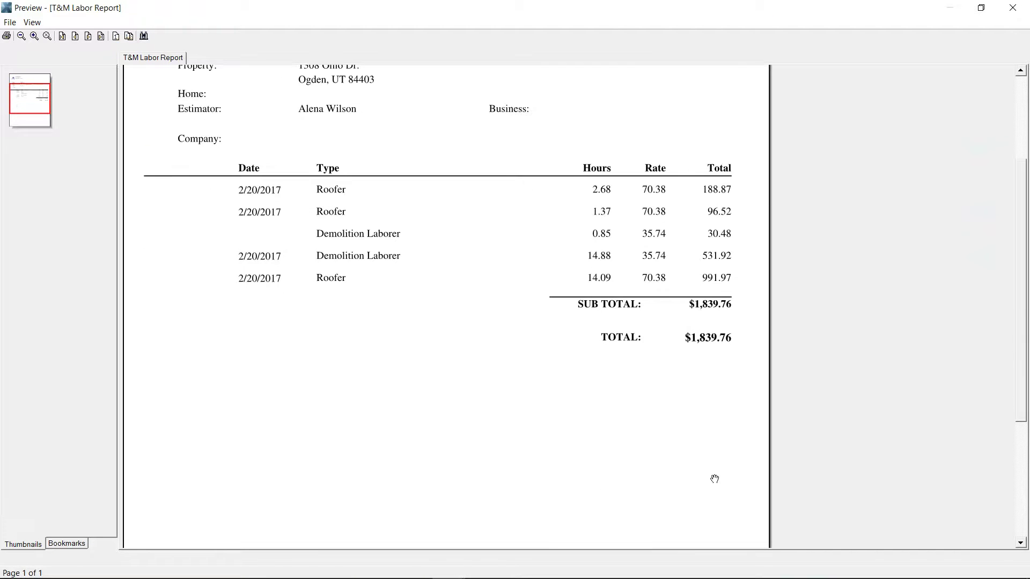
{"action": "scroll", "coordinate": [712, 475], "scroll_direction": "up", "scroll_amount": 3}
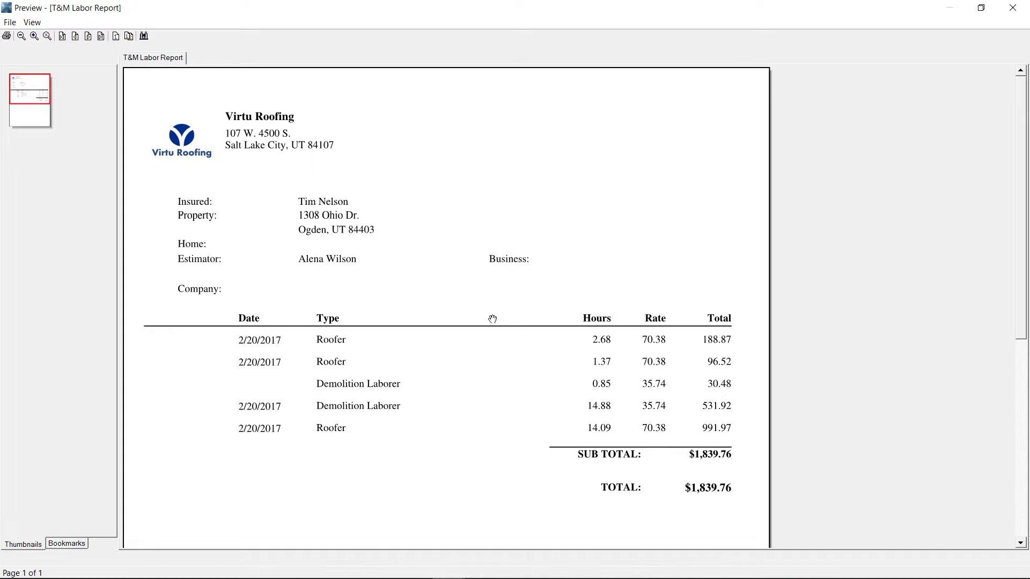
{"action": "left_click", "coordinate": [29, 125]}
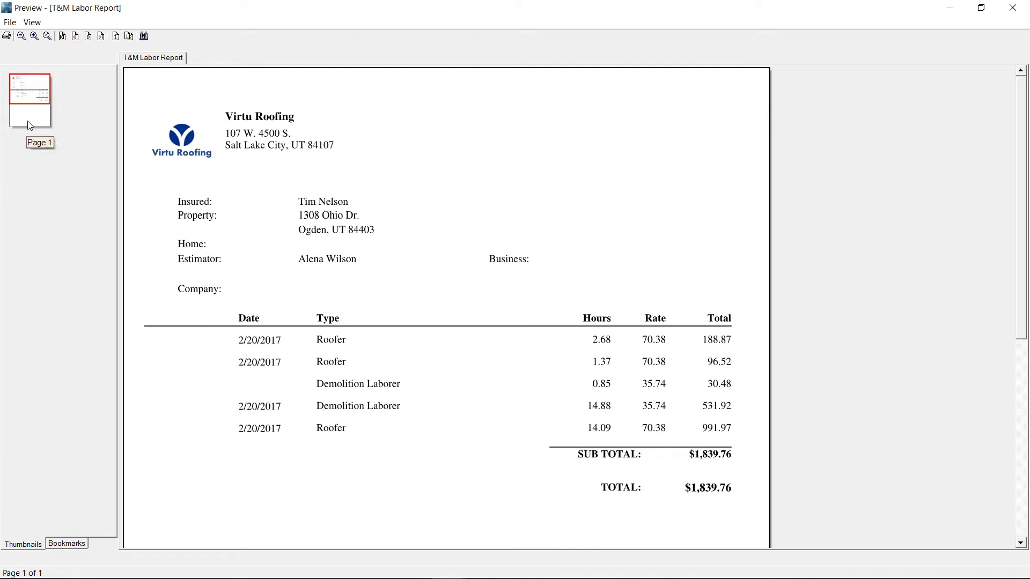